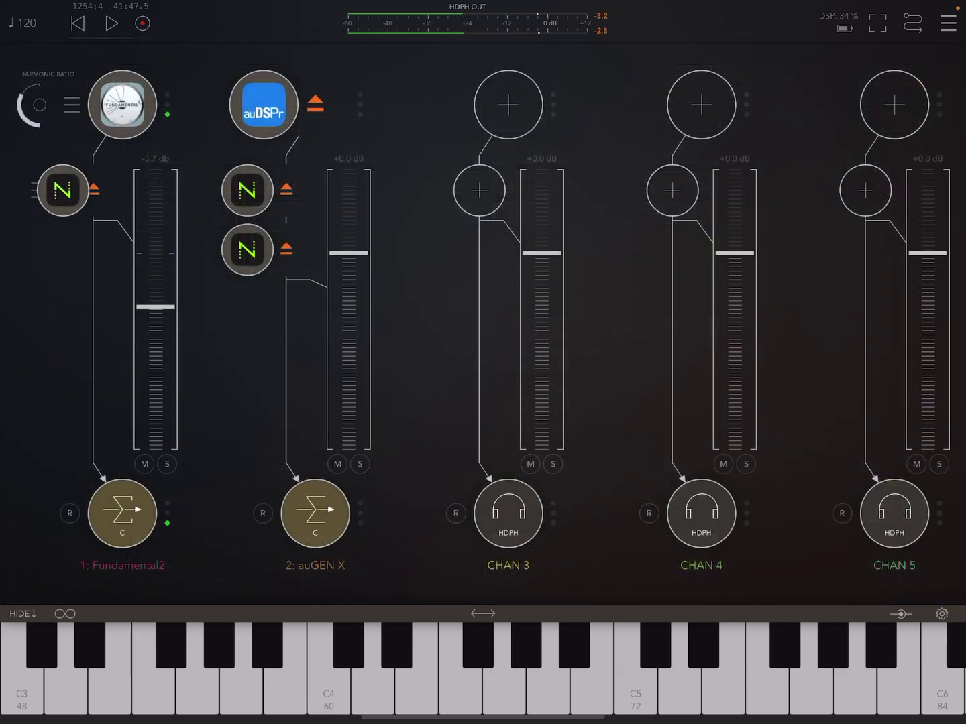
Open the NoiseSpace plugin window from channel 1's N node in AUM.
{"action": "left_click", "coordinate": [147, 96]}
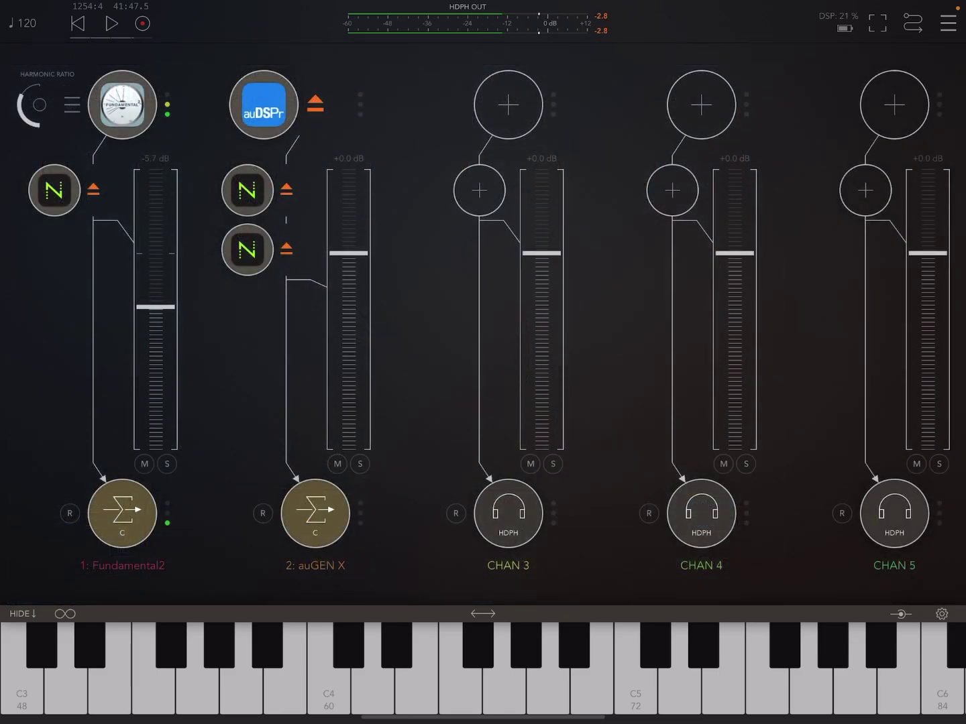
Bring up NoiseSpace's editor and show the input DST routing choices, still set to ALL.
{"action": "left_click", "coordinate": [54, 191]}
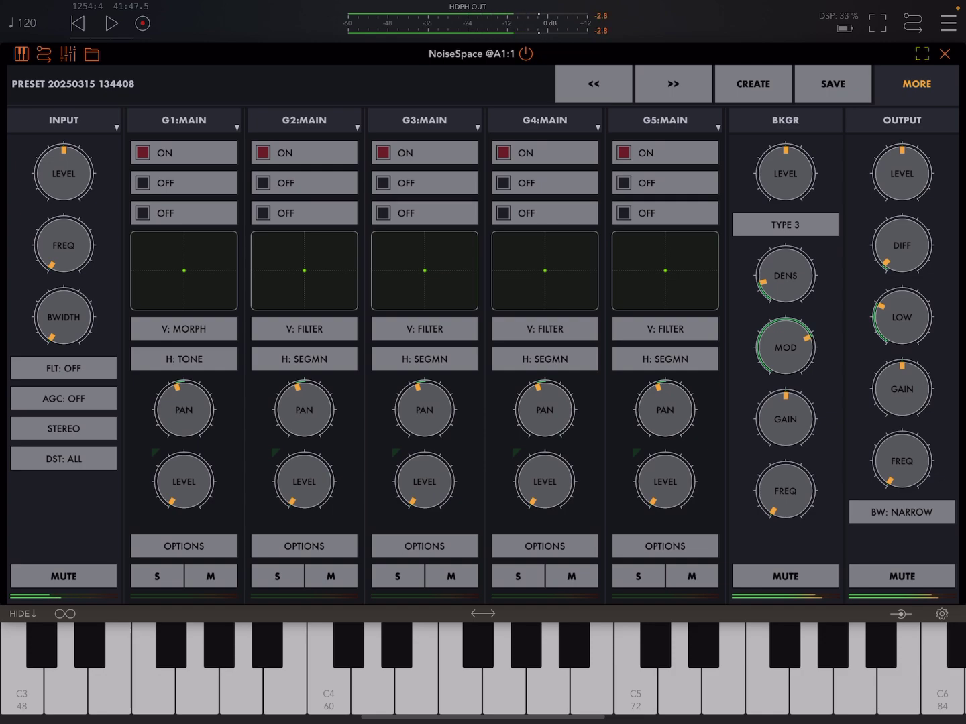
{"action": "left_click", "coordinate": [64, 459]}
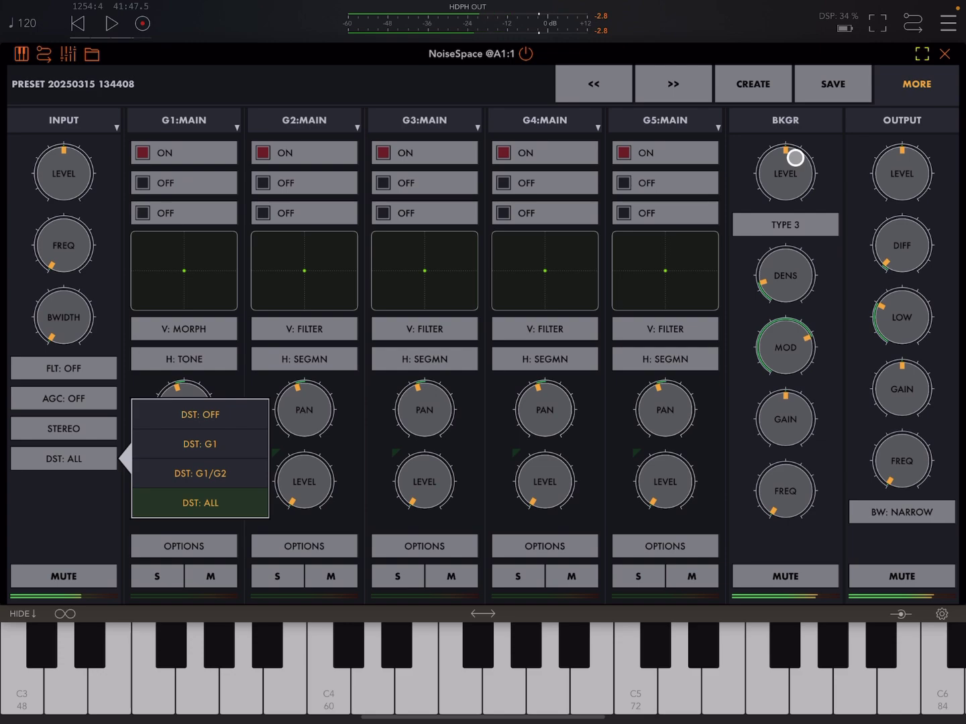
Briefly route the input to G1/G2 only, then set DST back to ALL generators.
{"action": "left_click", "coordinate": [420, 272]}
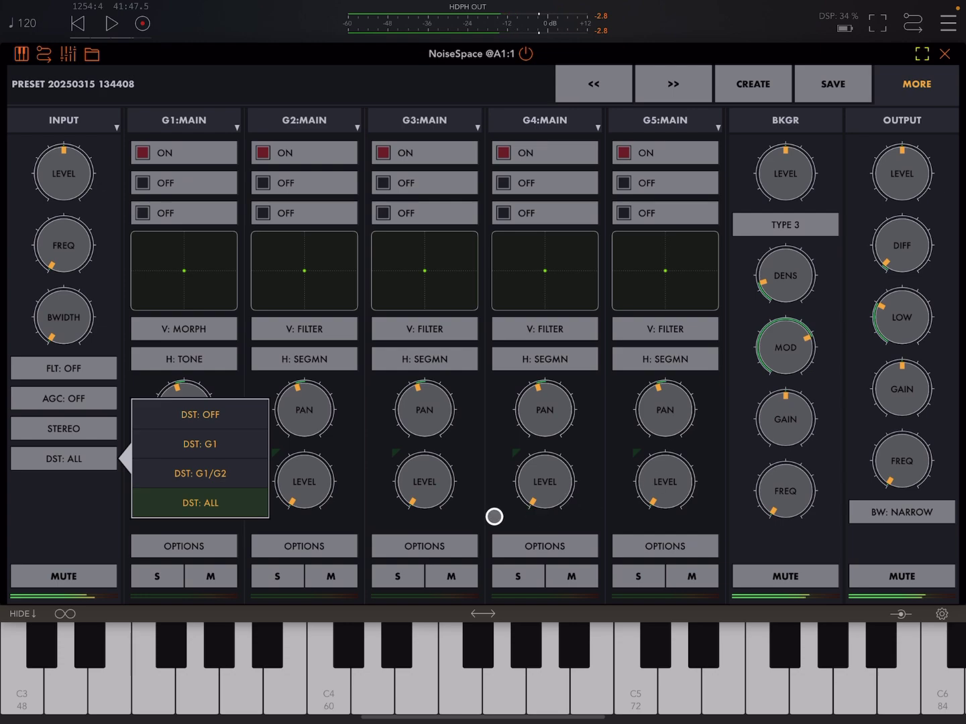
{"action": "left_click", "coordinate": [196, 472]}
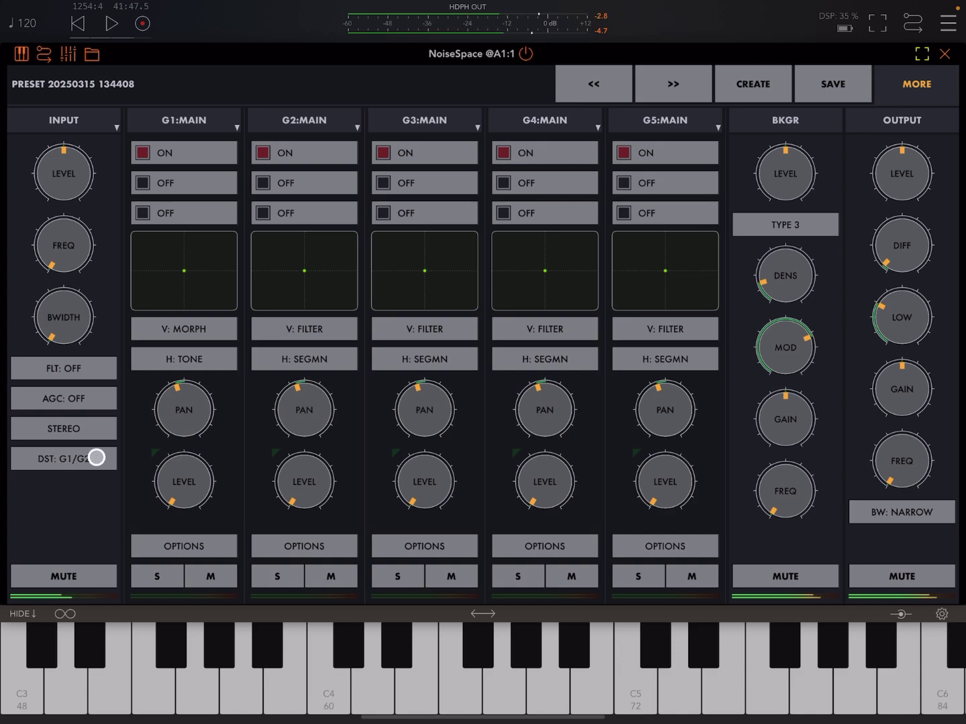
{"action": "left_click", "coordinate": [96, 457]}
{"action": "left_click", "coordinate": [198, 503]}
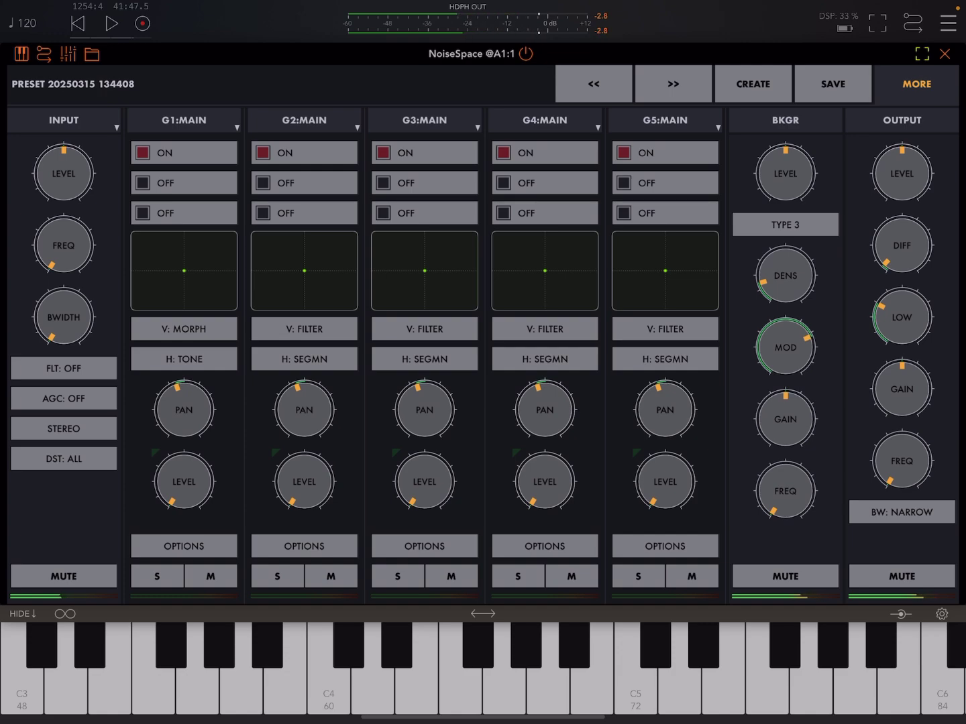
{"action": "left_click", "coordinate": [153, 451]}
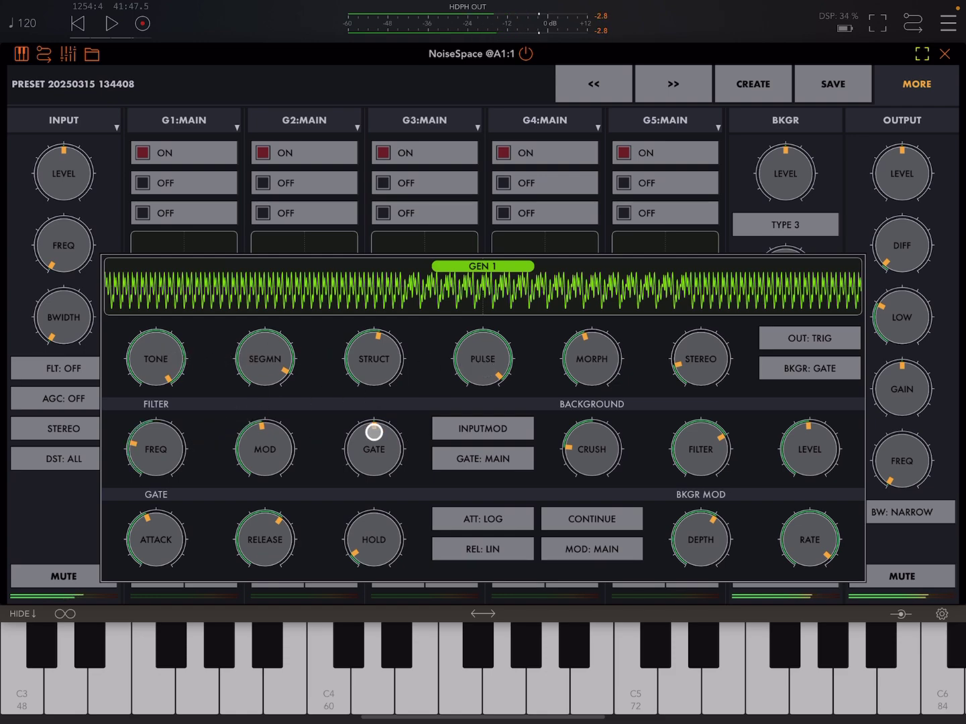
{"action": "left_click", "coordinate": [510, 432]}
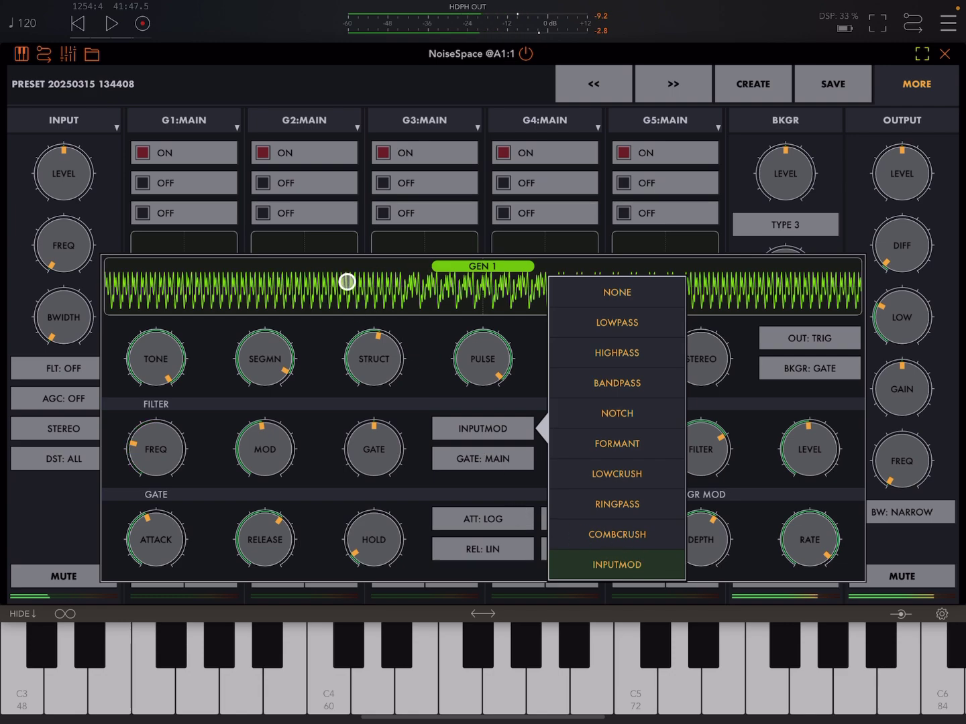
{"action": "left_click", "coordinate": [363, 288]}
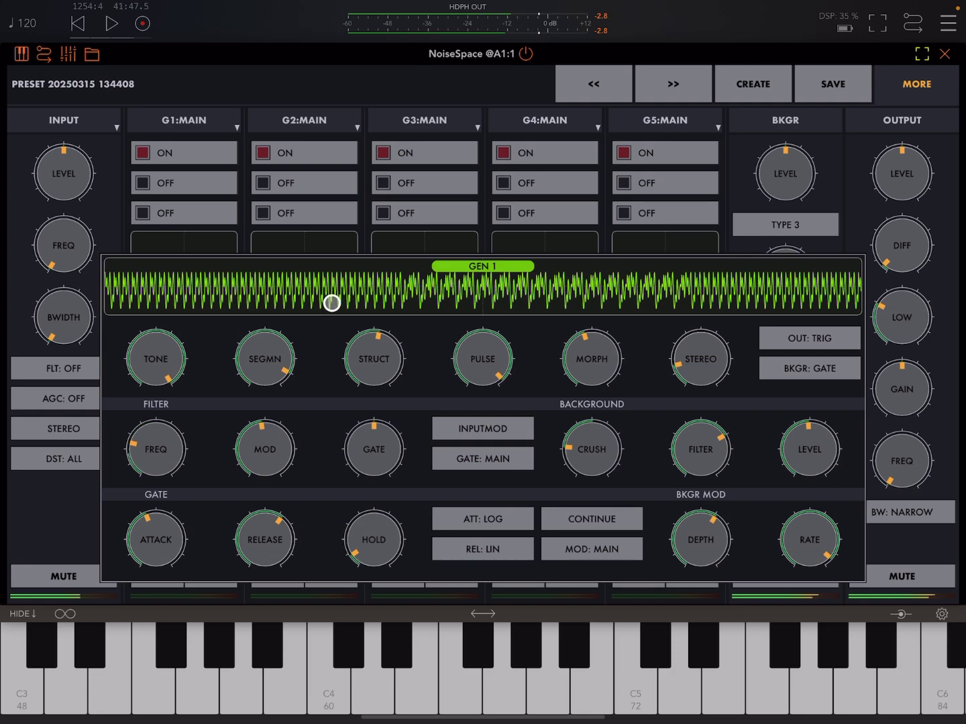
Solo generator 1, muting G2–G5, and raise its level to about 51.
{"action": "left_click", "coordinate": [332, 303]}
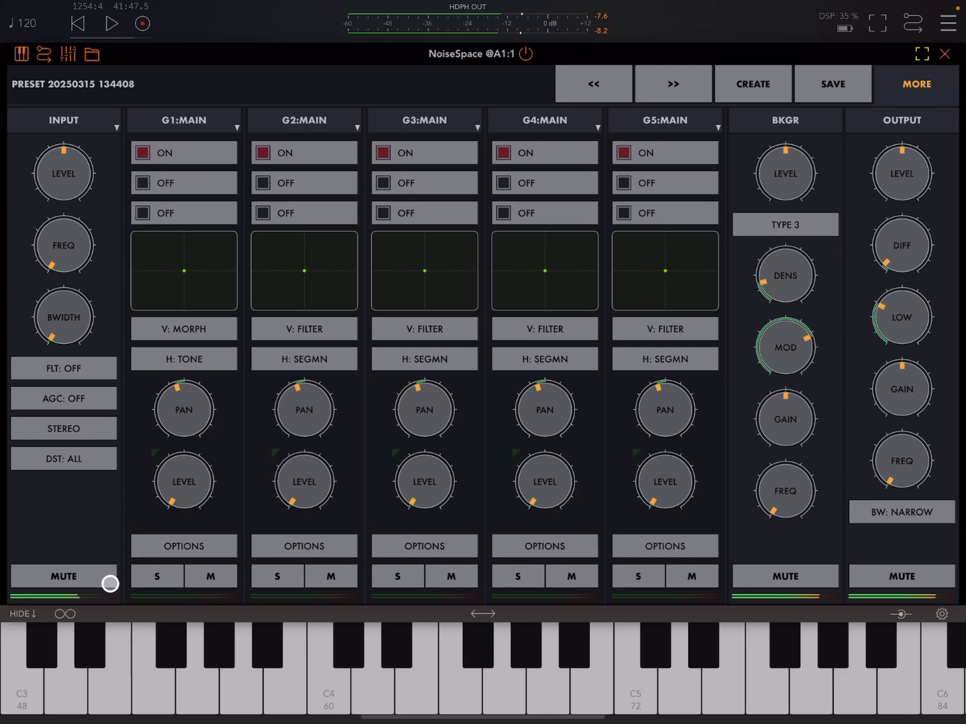
{"action": "left_click", "coordinate": [157, 575]}
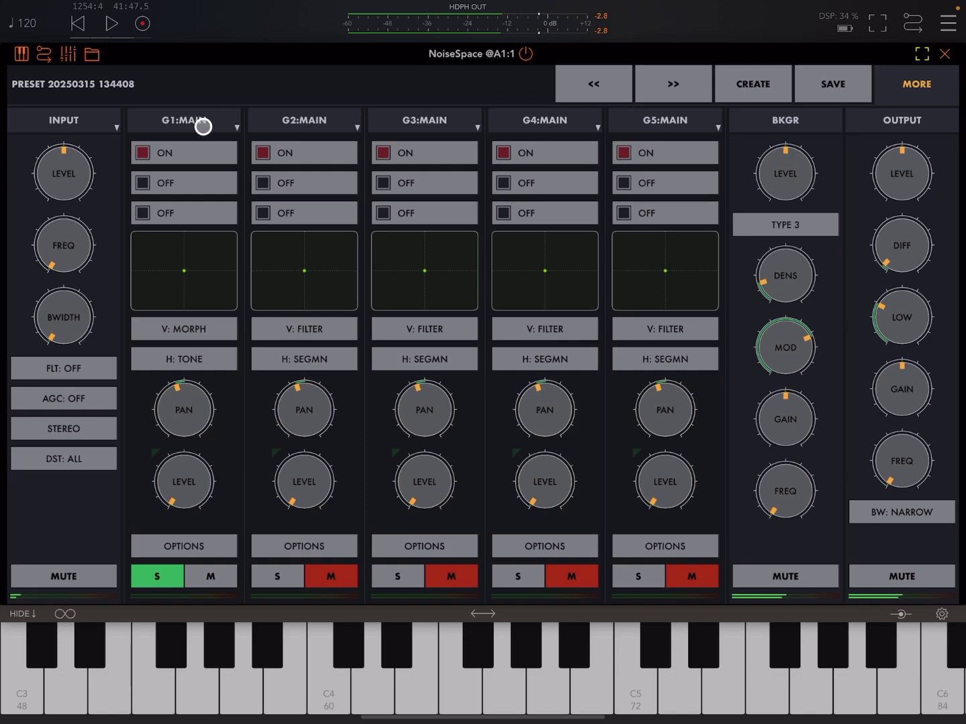
{"action": "left_click", "coordinate": [183, 122]}
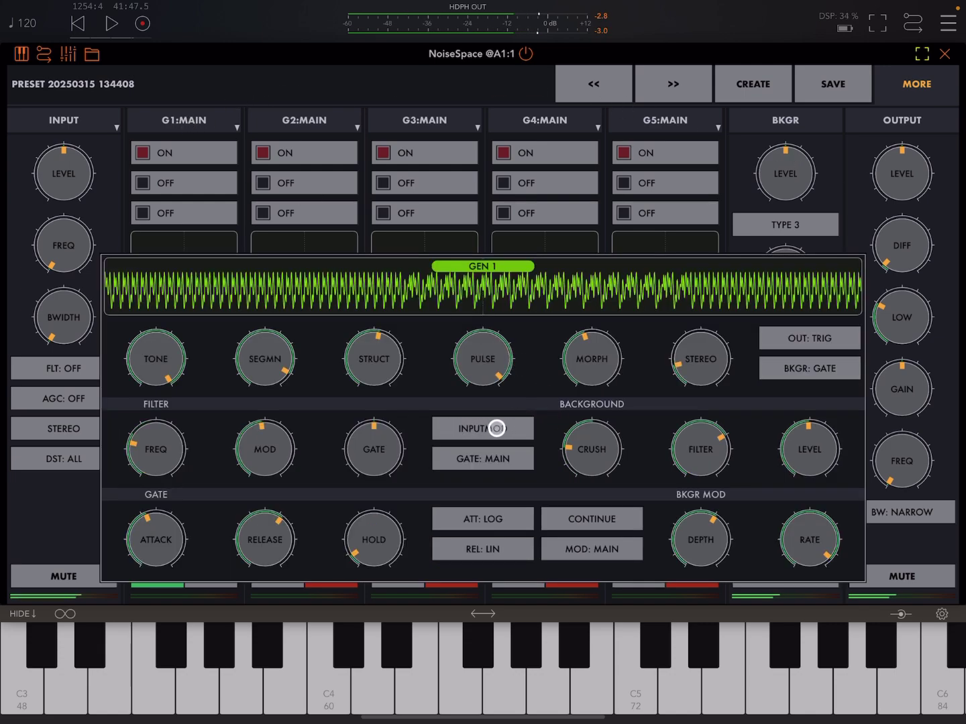
{"action": "left_click", "coordinate": [496, 429]}
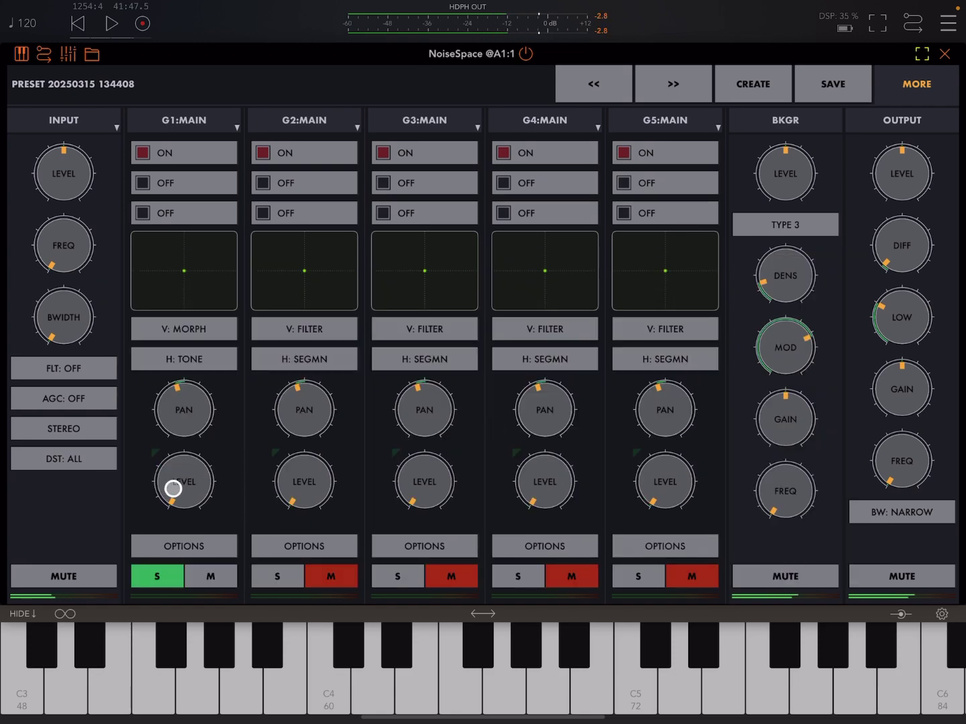
{"action": "mouse_move", "coordinate": [195, 471]}
{"action": "left_mouse_down"}
{"action": "mouse_move", "coordinate": [218, 467]}
{"action": "mouse_move", "coordinate": [218, 409]}
{"action": "left_mouse_up"}
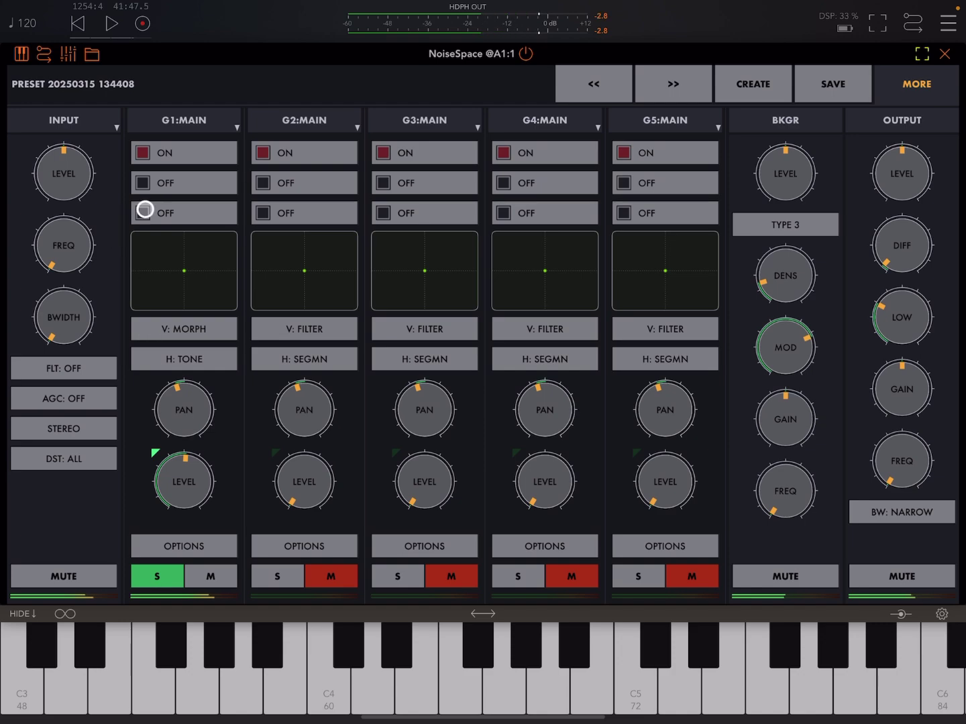
Lower generator 1's tone, segment and structure for a smoother waveform, and zero the background level.
{"action": "left_click", "coordinate": [188, 120]}
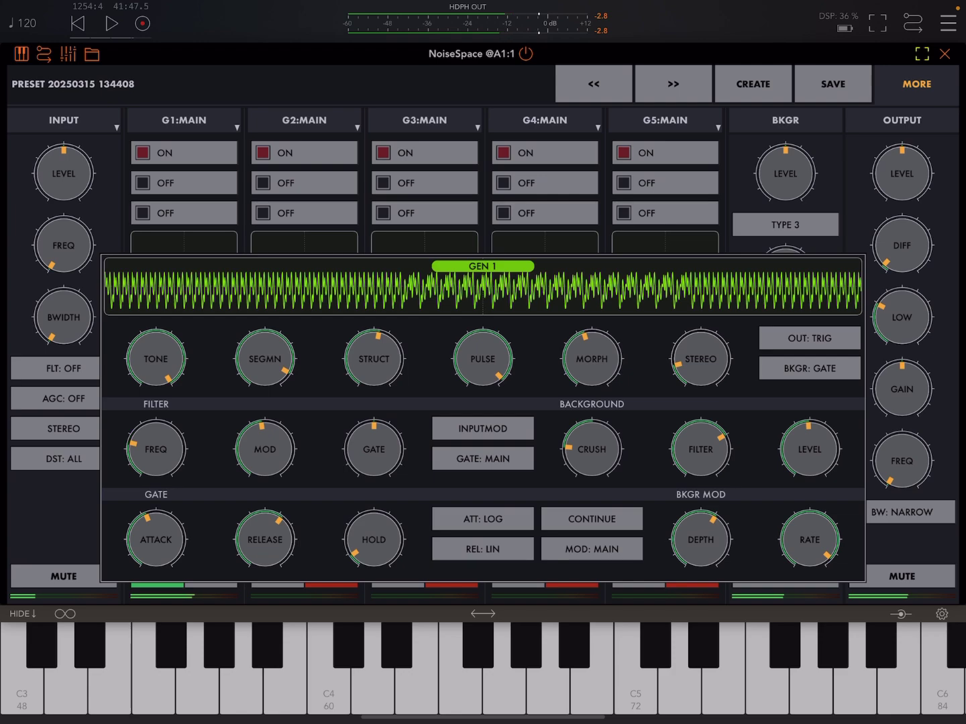
{"action": "left_click_drag", "start_coordinate": [156, 358], "coordinate": [156, 412]}
{"action": "left_click_drag", "start_coordinate": [264, 358], "coordinate": [264, 440]}
{"action": "left_click_drag", "start_coordinate": [155, 359], "coordinate": [156, 386]}
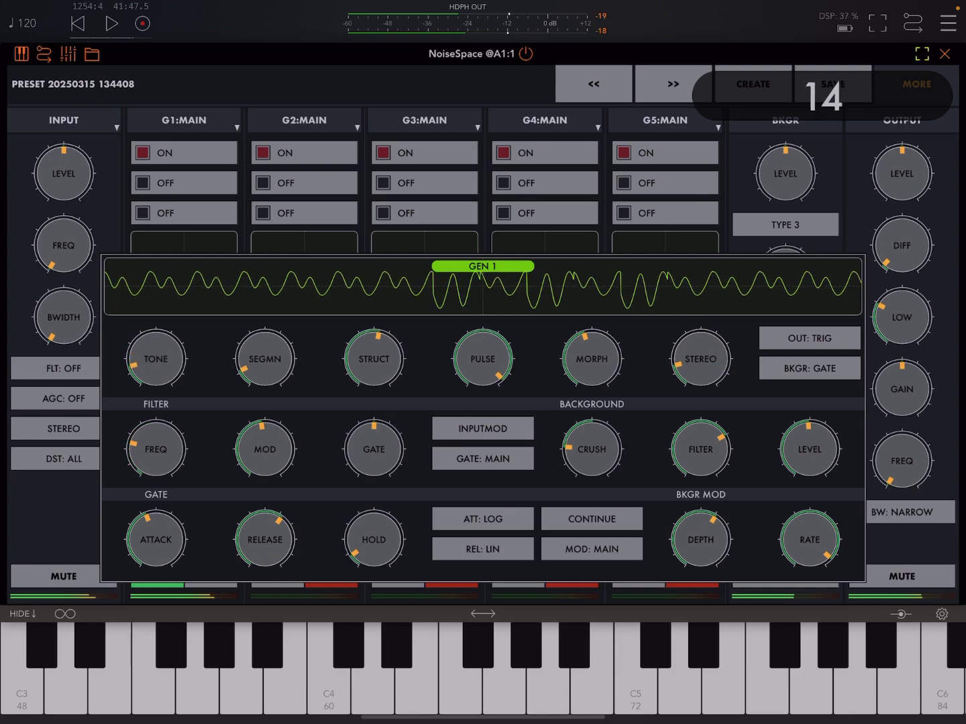
{"action": "left_click_drag", "start_coordinate": [374, 359], "coordinate": [374, 391]}
{"action": "left_click_drag", "start_coordinate": [482, 358], "coordinate": [483, 356]}
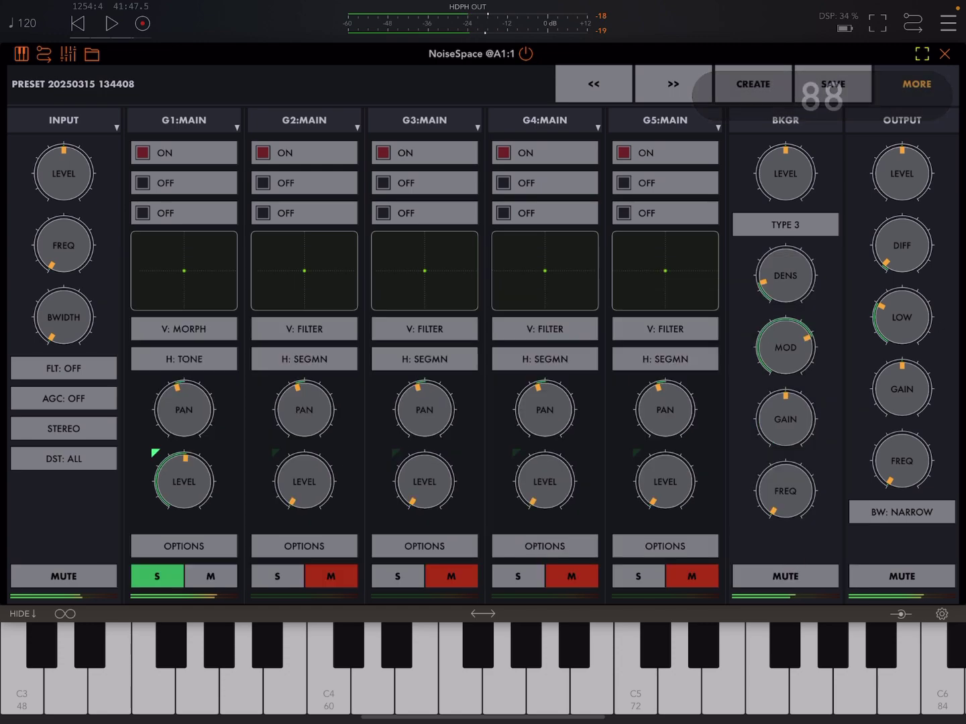
{"action": "left_click_drag", "start_coordinate": [784, 174], "coordinate": [786, 222]}
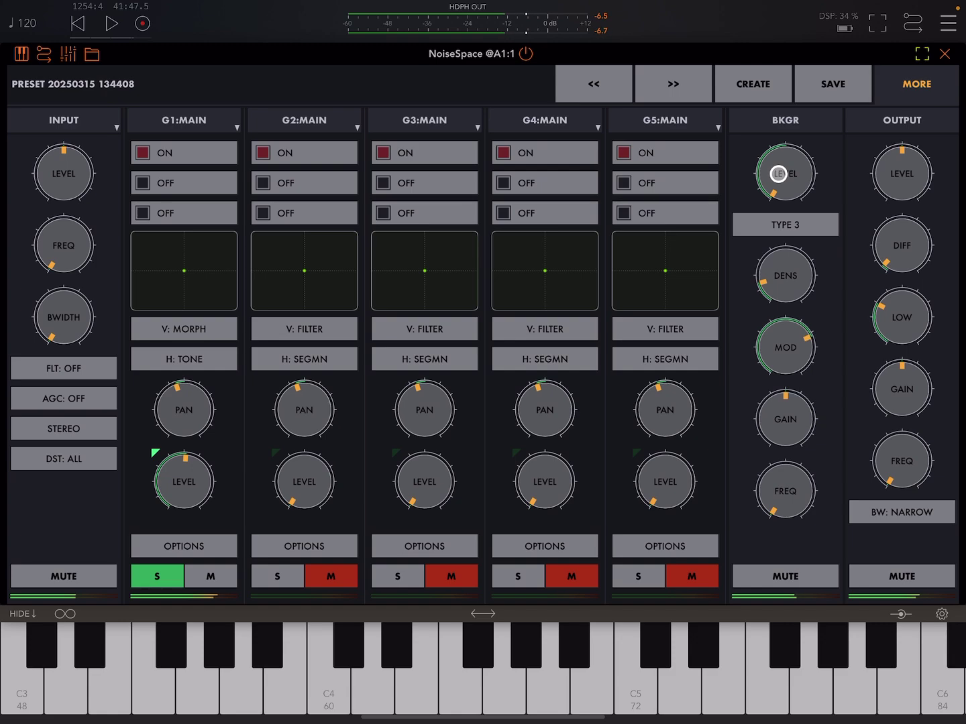
In GEN 1, raise filter frequency to about 2.5k, modulation to full, and the gate.
{"action": "left_click", "coordinate": [778, 174]}
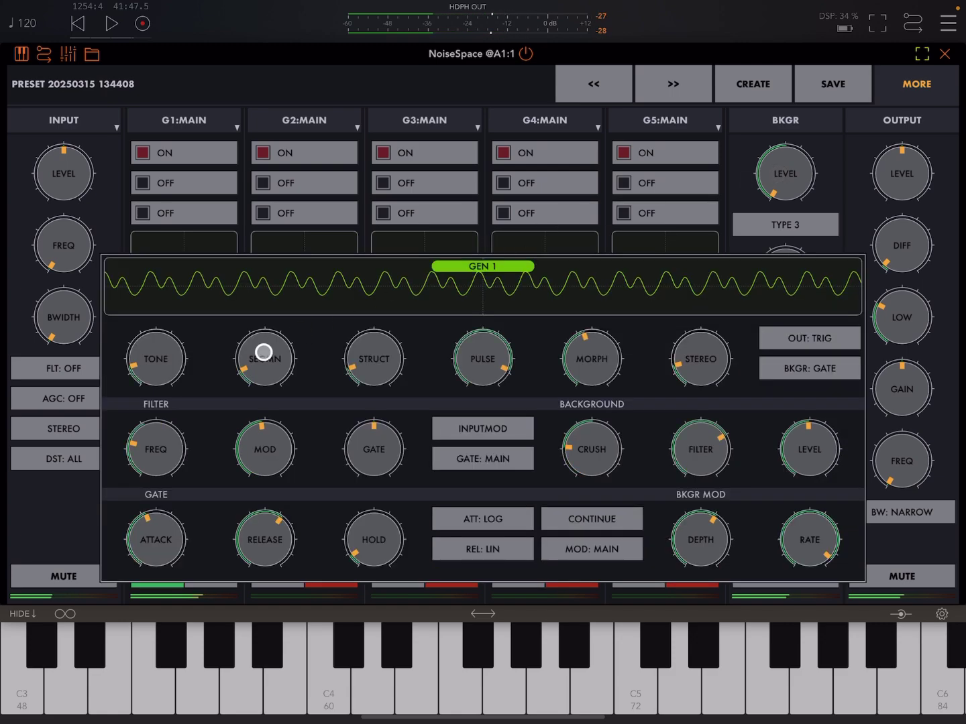
{"action": "left_click_drag", "start_coordinate": [156, 460], "coordinate": [156, 427]}
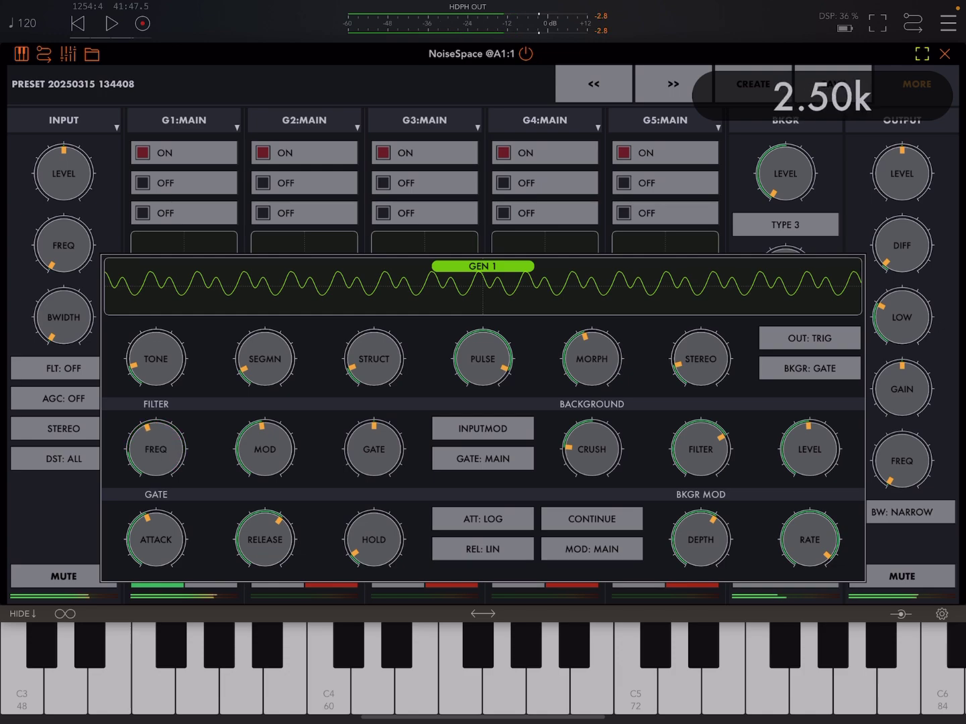
{"action": "left_click_drag", "start_coordinate": [269, 448], "coordinate": [269, 429]}
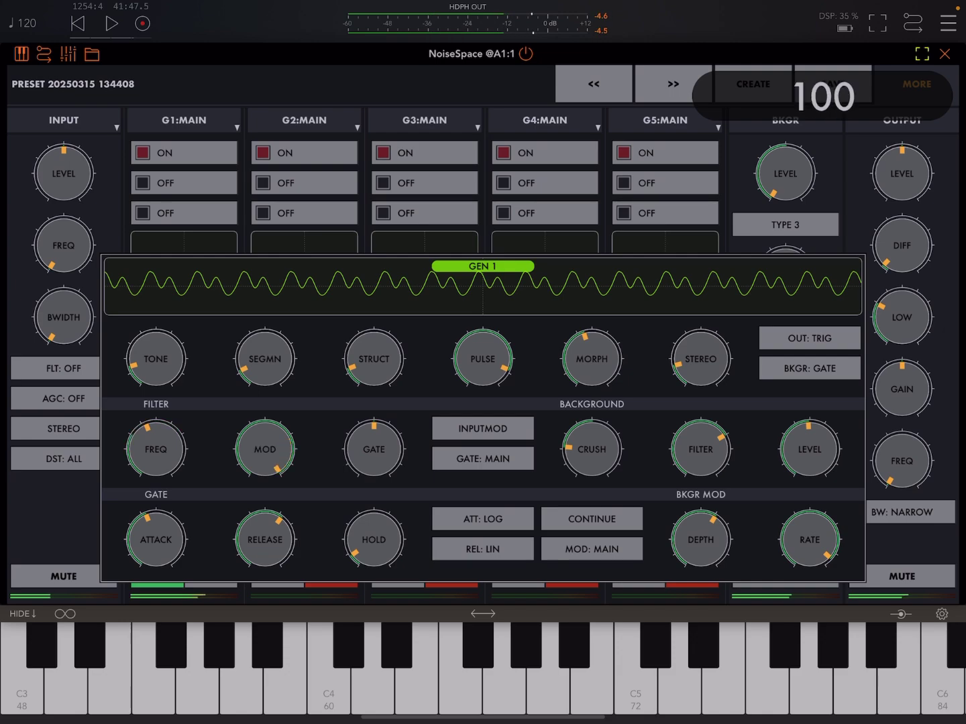
{"action": "mouse_move", "coordinate": [374, 449]}
{"action": "left_mouse_down"}
{"action": "mouse_move", "coordinate": [373, 459]}
{"action": "mouse_move", "coordinate": [374, 428]}
{"action": "mouse_move", "coordinate": [373, 453]}
{"action": "left_mouse_up"}
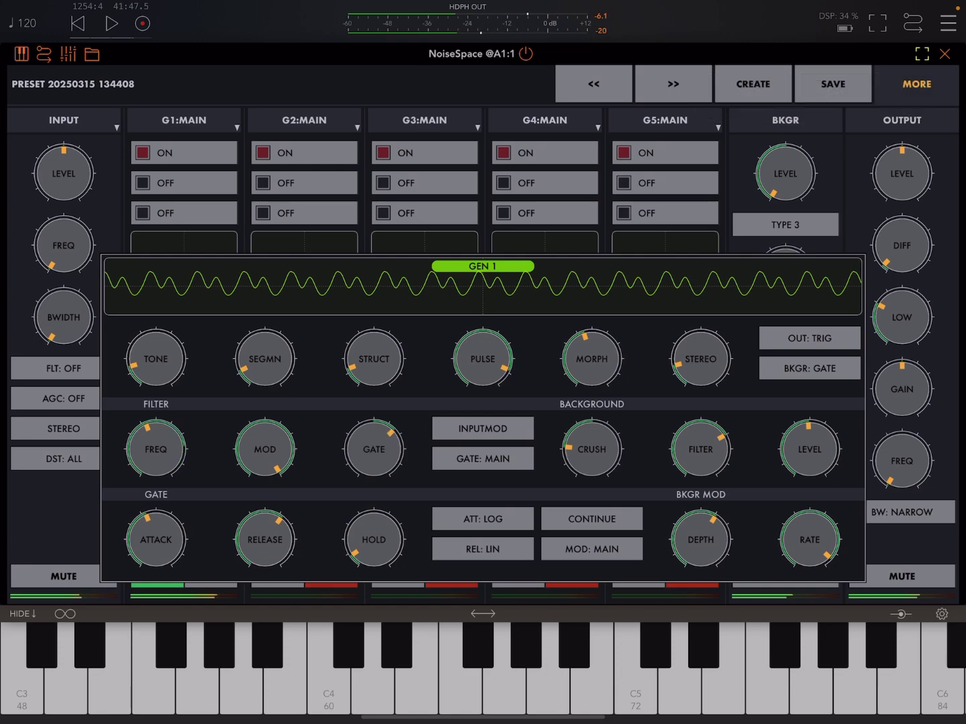
Retune generator 1's tone, structure, pulse and filter settings, leaving filter modulation at 5.
{"action": "left_click_drag", "start_coordinate": [156, 362], "coordinate": [155, 337]}
{"action": "left_click_drag", "start_coordinate": [265, 450], "coordinate": [265, 491]}
{"action": "mouse_move", "coordinate": [156, 449]}
{"action": "left_mouse_down"}
{"action": "mouse_move", "coordinate": [155, 408]}
{"action": "mouse_move", "coordinate": [155, 449]}
{"action": "left_mouse_up"}
{"action": "left_click_drag", "start_coordinate": [155, 359], "coordinate": [156, 343]}
{"action": "left_click_drag", "start_coordinate": [374, 362], "coordinate": [374, 343]}
{"action": "left_click_drag", "start_coordinate": [265, 453], "coordinate": [265, 445]}
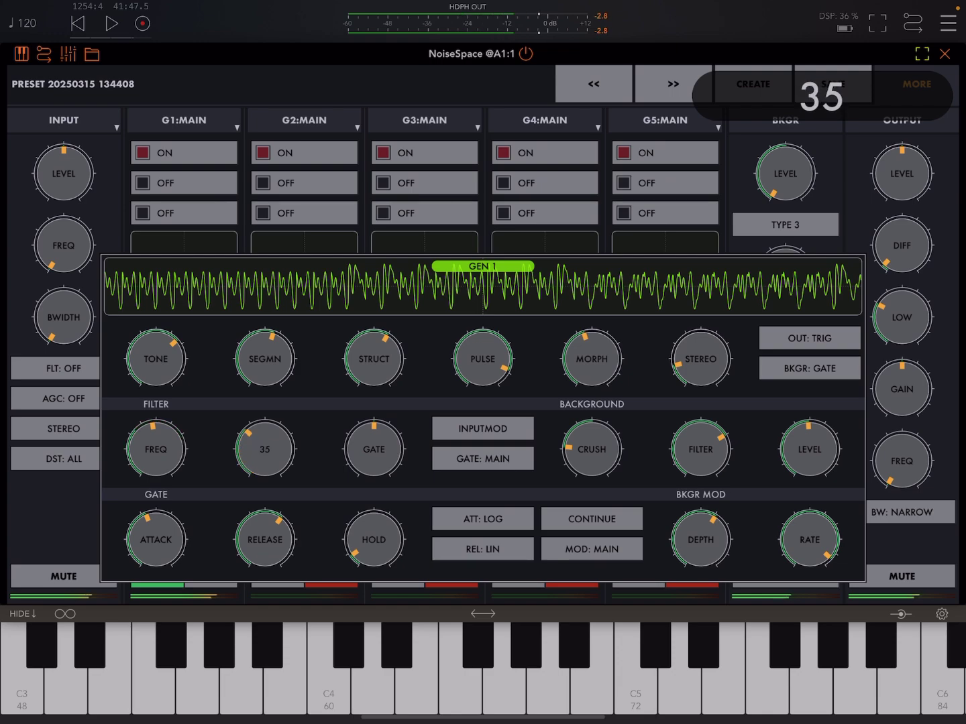
{"action": "left_click_drag", "start_coordinate": [483, 362], "coordinate": [483, 351]}
{"action": "left_click_drag", "start_coordinate": [264, 450], "coordinate": [264, 464]}
{"action": "mouse_move", "coordinate": [374, 359]}
{"action": "left_mouse_down"}
{"action": "mouse_move", "coordinate": [373, 348]}
{"action": "mouse_move", "coordinate": [373, 362]}
{"action": "left_mouse_up"}
Set morph to 40, stereo width to 19, filter modulation to 100, filter frequency near 602.
{"action": "mouse_move", "coordinate": [591, 359]}
{"action": "left_mouse_down"}
{"action": "mouse_move", "coordinate": [591, 349]}
{"action": "mouse_move", "coordinate": [592, 362]}
{"action": "left_mouse_up"}
{"action": "left_click_drag", "start_coordinate": [700, 361], "coordinate": [700, 356]}
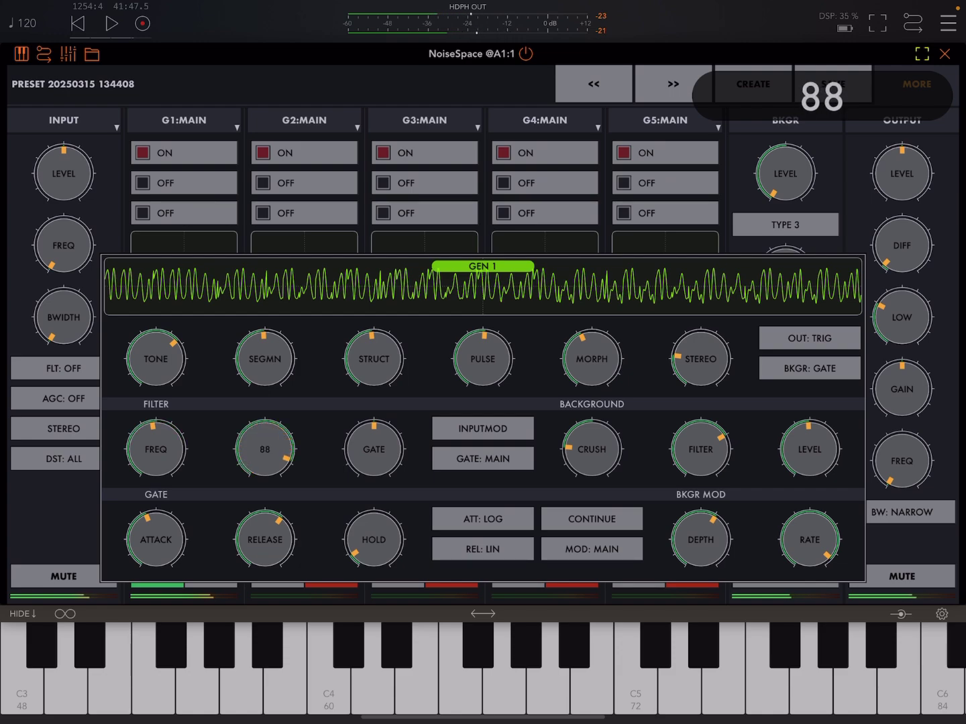
{"action": "left_click_drag", "start_coordinate": [265, 449], "coordinate": [264, 441]}
{"action": "mouse_move", "coordinate": [155, 450]}
{"action": "left_mouse_down"}
{"action": "mouse_move", "coordinate": [156, 465]}
{"action": "mouse_move", "coordinate": [156, 437]}
{"action": "left_mouse_up"}
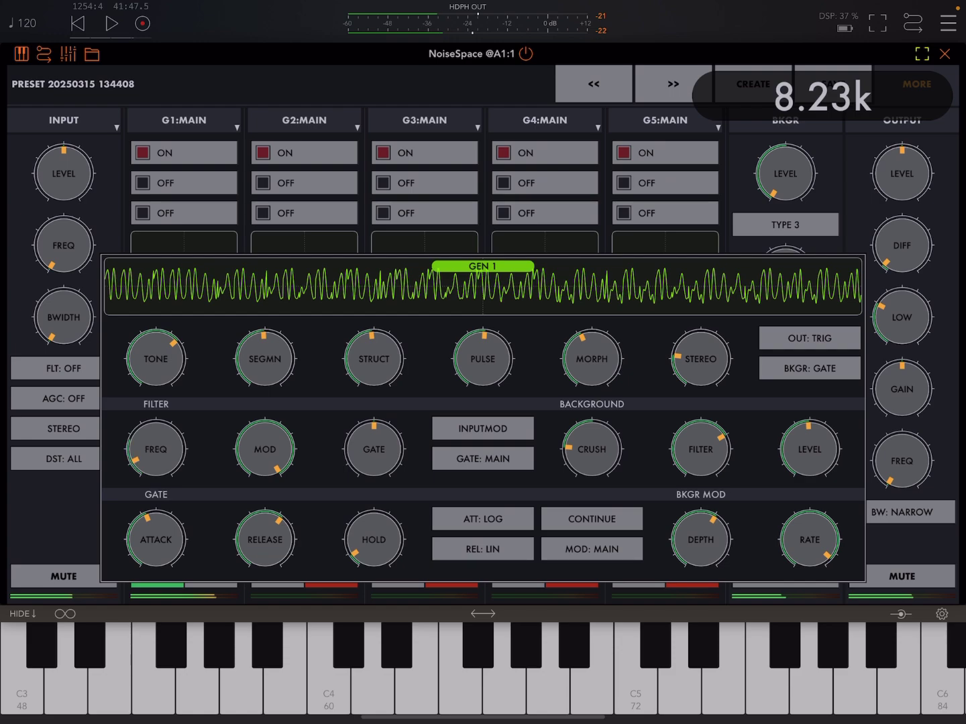
Set tone 28, segment 25, structure 37, lower pulse and morph, and widen stereo to 47.
{"action": "left_click_drag", "start_coordinate": [155, 358], "coordinate": [156, 381]}
{"action": "left_click_drag", "start_coordinate": [265, 359], "coordinate": [265, 375]}
{"action": "left_click_drag", "start_coordinate": [374, 358], "coordinate": [374, 370]}
{"action": "left_click_drag", "start_coordinate": [483, 359], "coordinate": [483, 376]}
{"action": "left_click_drag", "start_coordinate": [592, 359], "coordinate": [591, 373]}
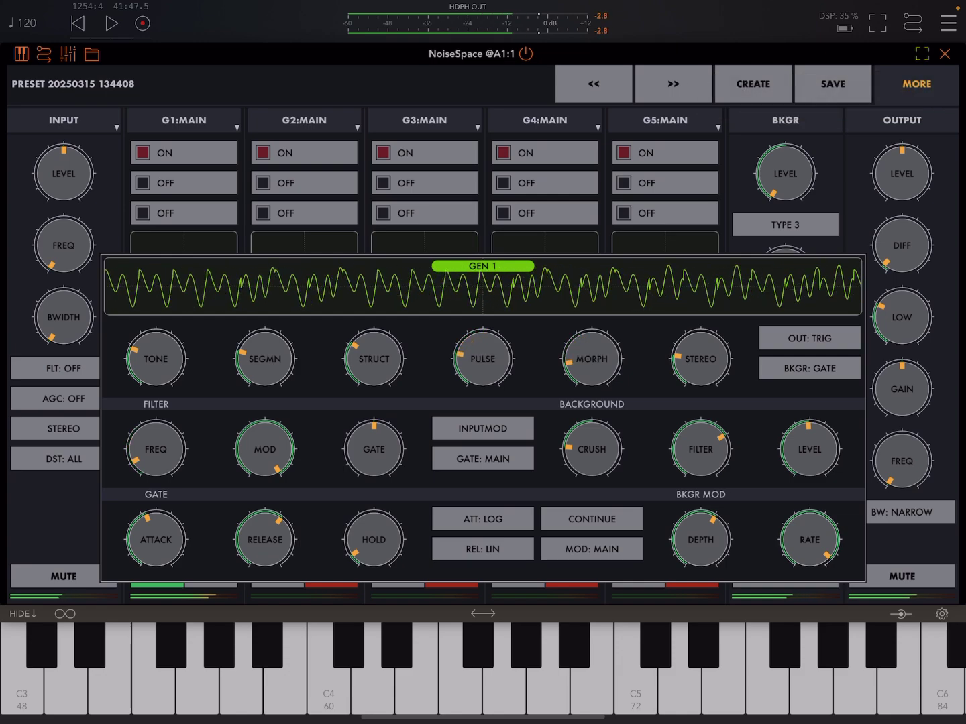
{"action": "left_click_drag", "start_coordinate": [700, 361], "coordinate": [700, 345]}
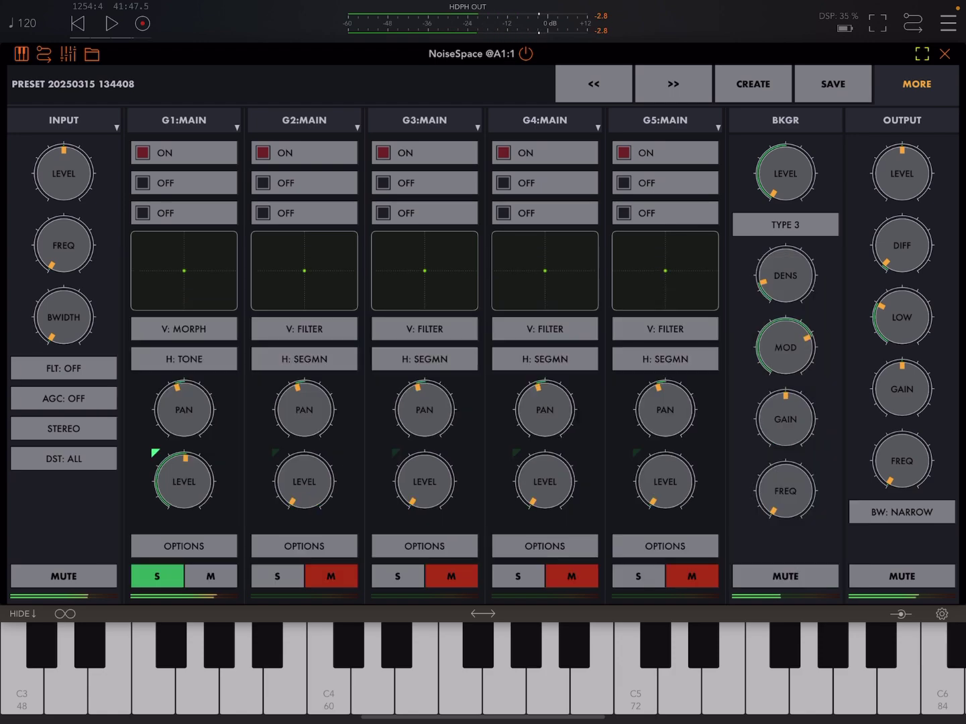
Close GEN 1, dismiss the presets list, and open generator 2's detail panel.
{"action": "left_click", "coordinate": [91, 54]}
{"action": "left_click", "coordinate": [113, 144]}
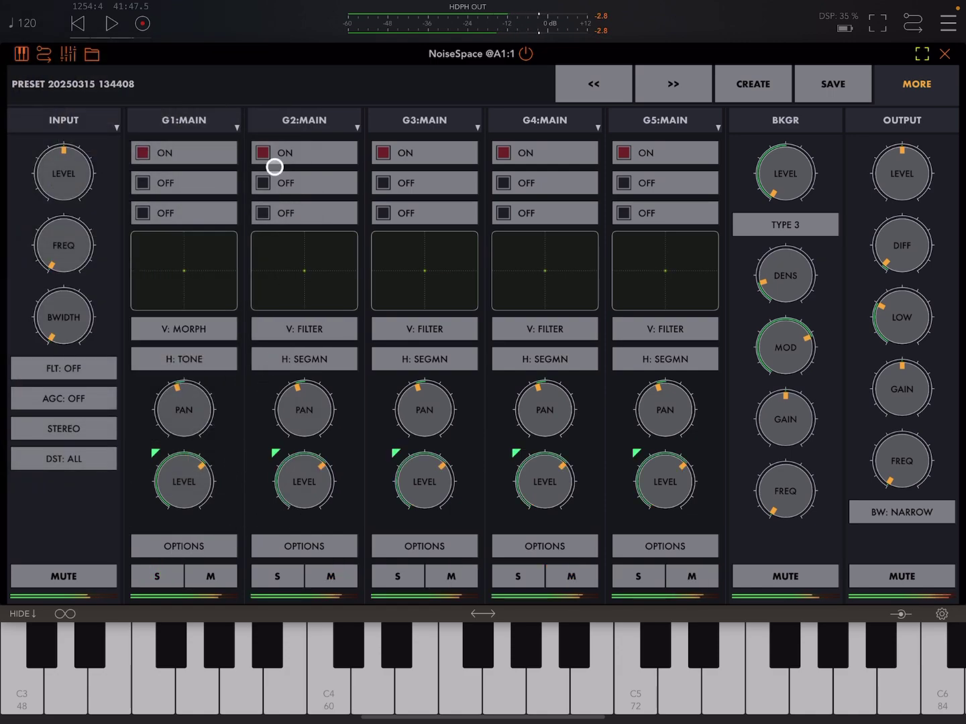
{"action": "left_click", "coordinate": [275, 166]}
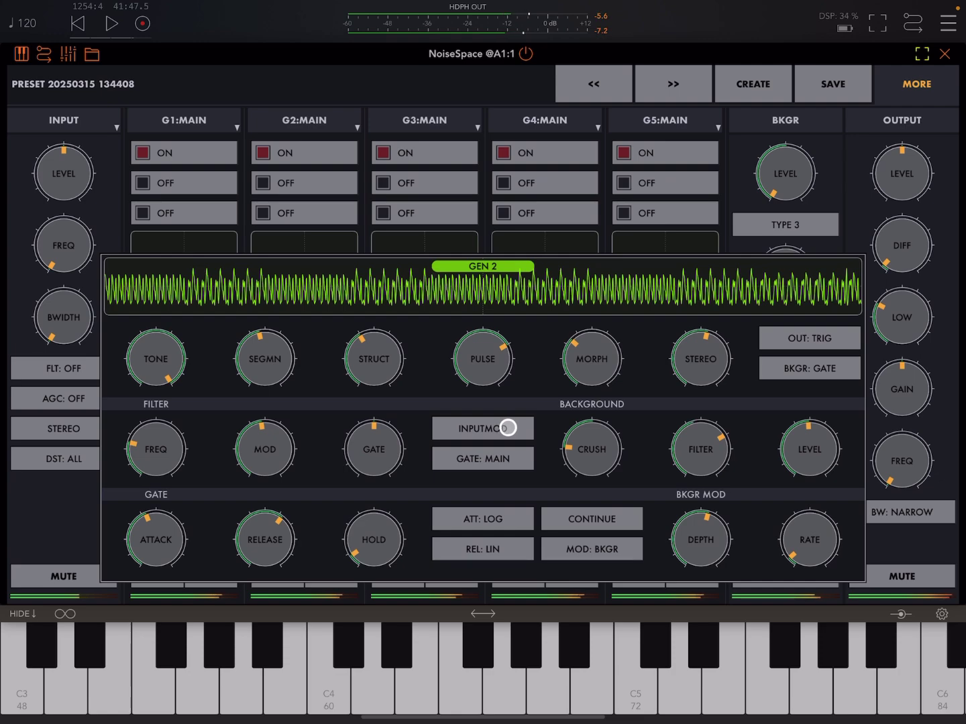
Step through the detail panels of generators 3, 4 and 5, then close the overlay.
{"action": "left_click", "coordinate": [508, 428]}
{"action": "left_click", "coordinate": [395, 167]}
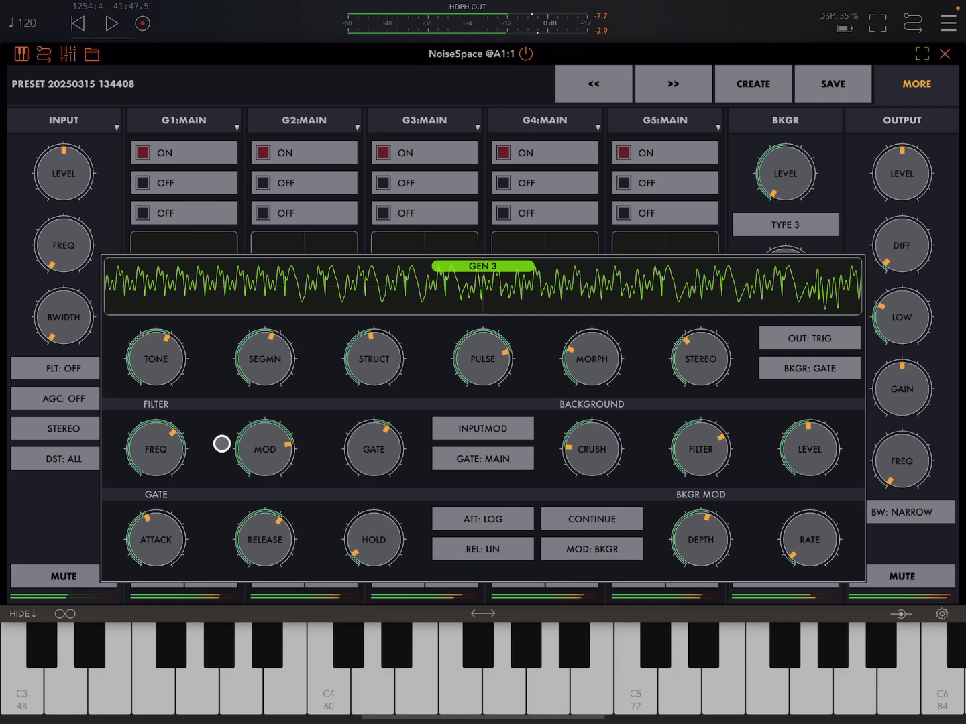
{"action": "left_click", "coordinate": [649, 303]}
{"action": "left_click", "coordinate": [569, 293]}
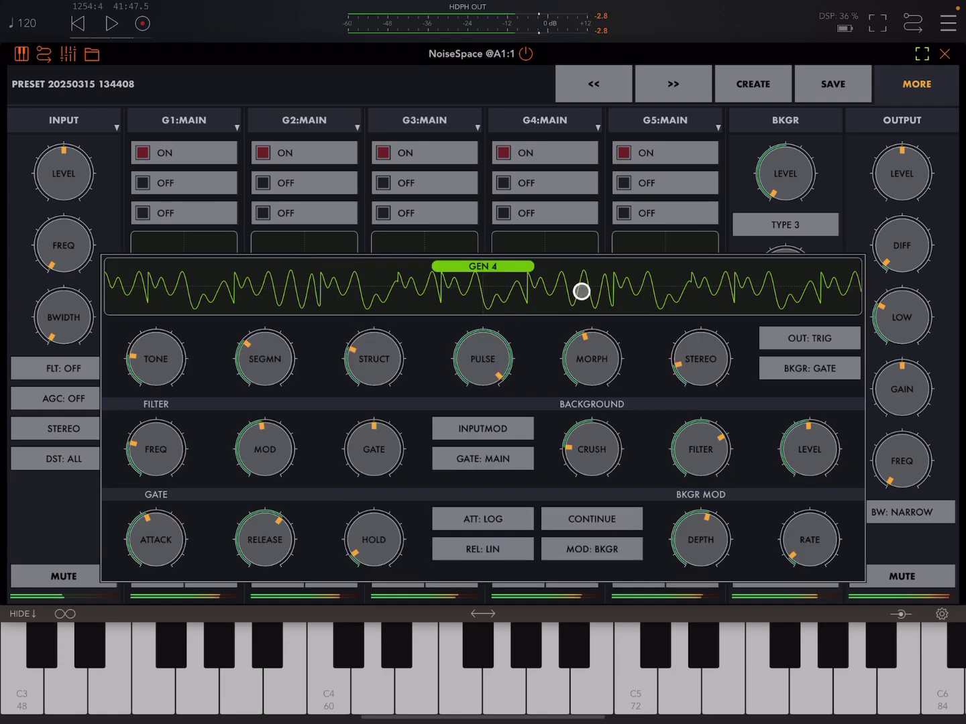
{"action": "left_click", "coordinate": [628, 295]}
{"action": "left_click", "coordinate": [649, 293]}
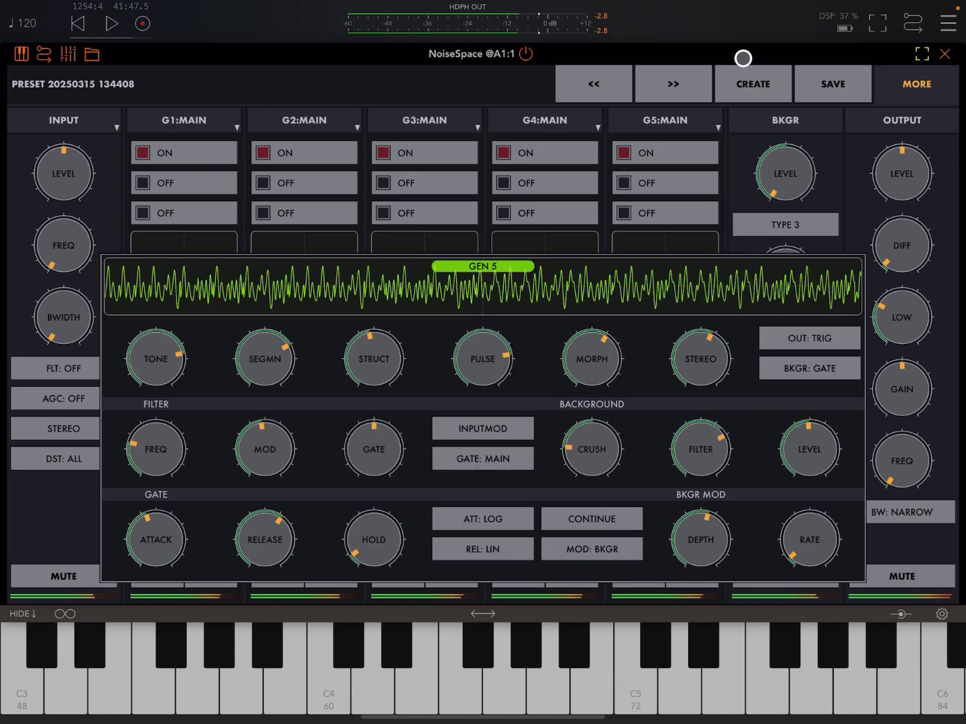
{"action": "left_click", "coordinate": [745, 134]}
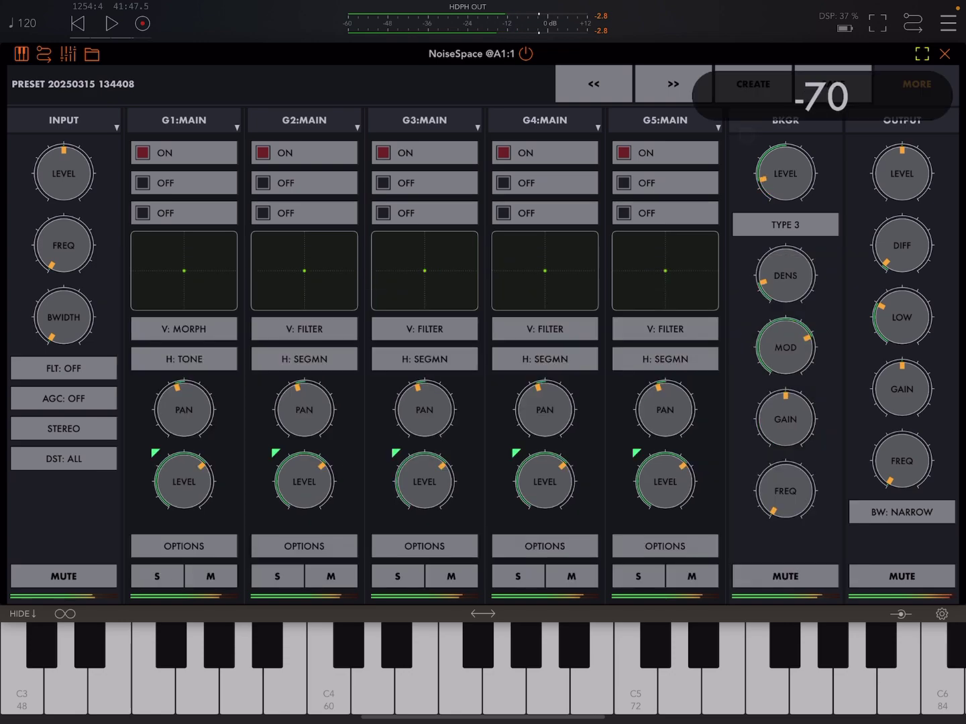
Sweep the BKGR LEVEL knob up from -70 toward roughly +90.
{"action": "left_click_drag", "start_coordinate": [784, 173], "coordinate": [785, 62]}
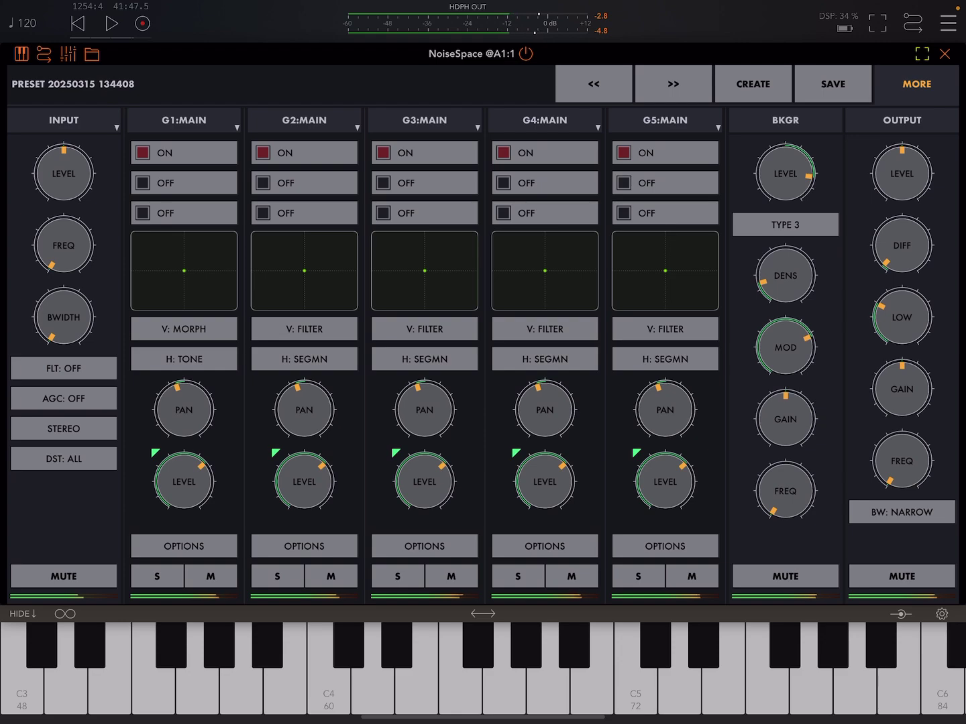
{"action": "mouse_move", "coordinate": [786, 174]}
{"action": "left_mouse_down"}
{"action": "mouse_move", "coordinate": [785, 166]}
{"action": "mouse_move", "coordinate": [786, 190]}
{"action": "left_mouse_up"}
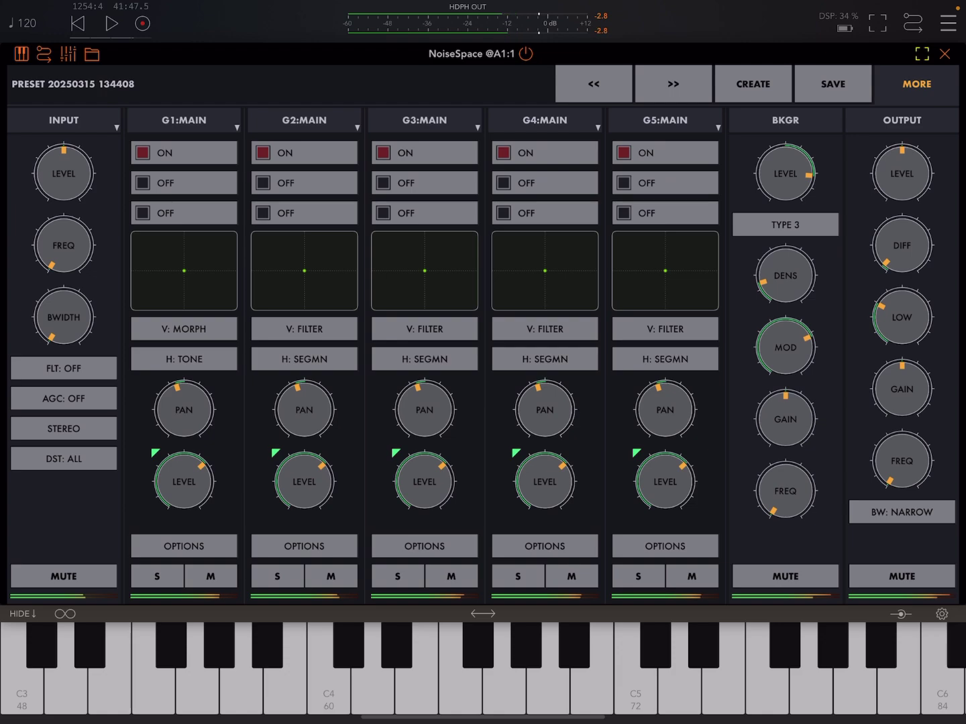